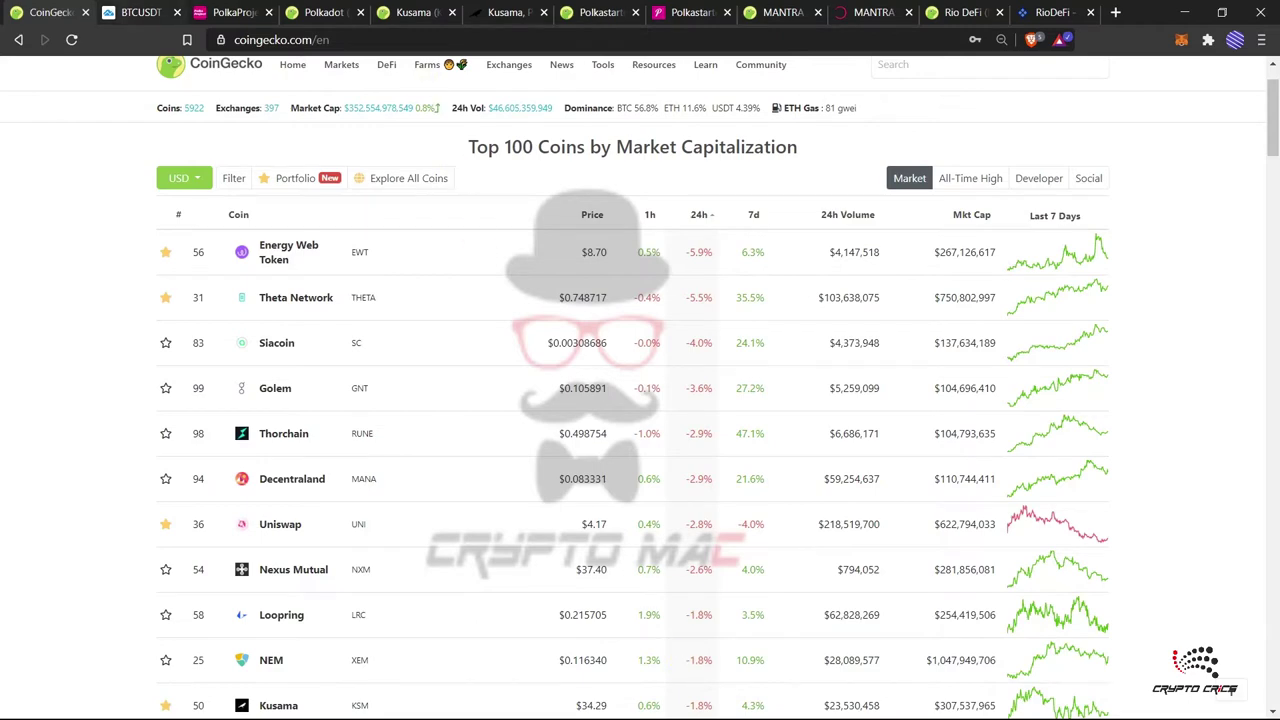
# - Switch to the BTCUSDT chart in TradingView and examine Bitcoin's recent daily candles against the 20 EMA and horizontal price levels
pyautogui.hotkey('ctrl', 'Tab')
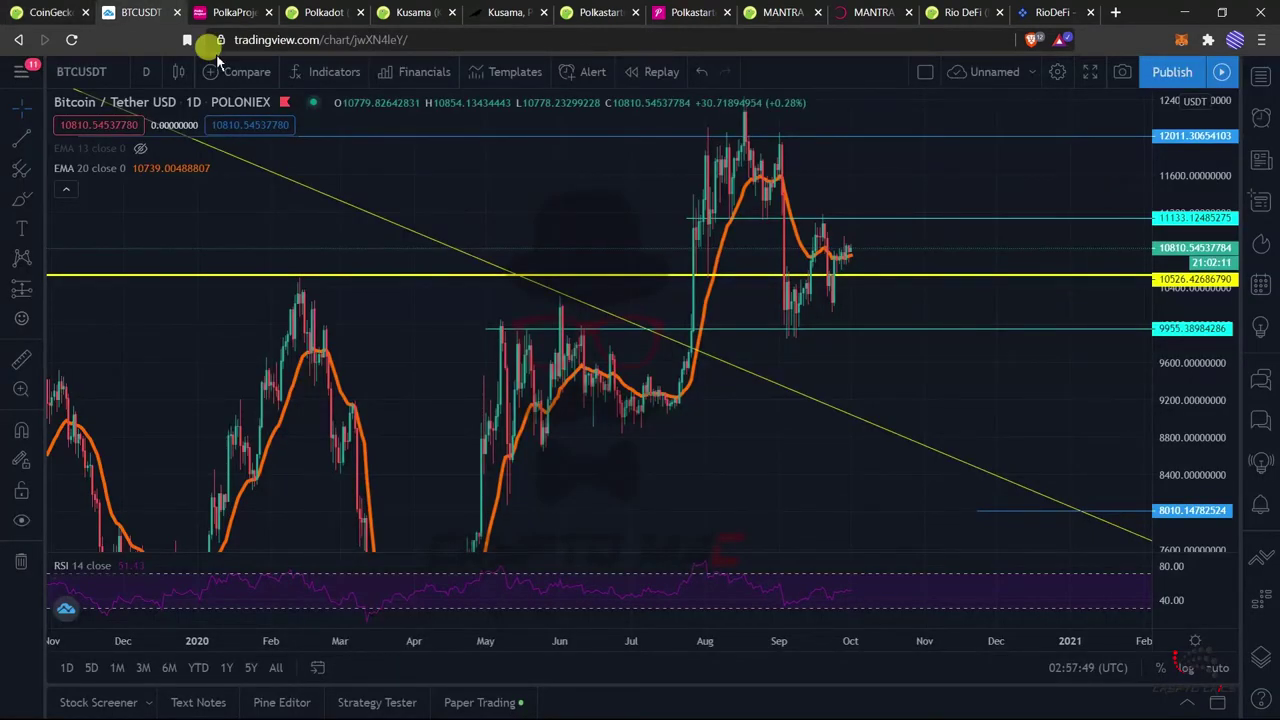
pyautogui.moveTo(529, 203); pyautogui.dragTo(512, 305)
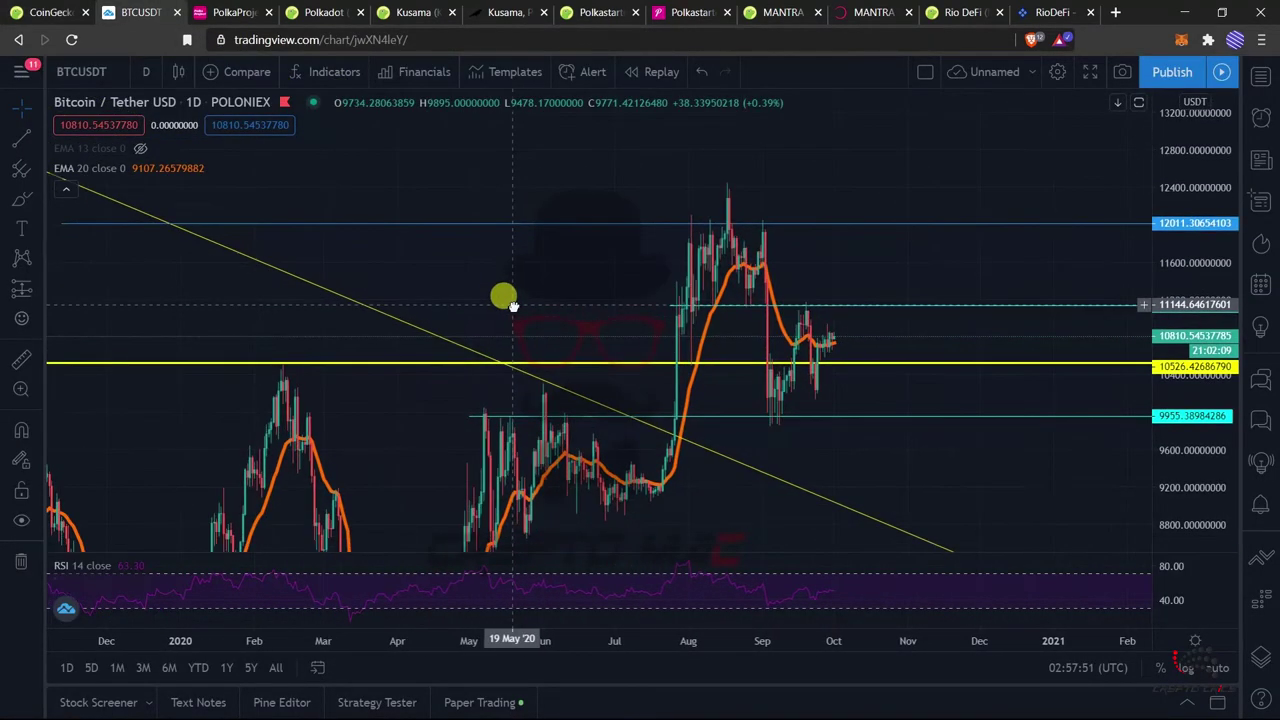
pyautogui.scroll(5, 483, 303)
pyautogui.moveTo(1040, 500); pyautogui.dragTo(1120, 475)
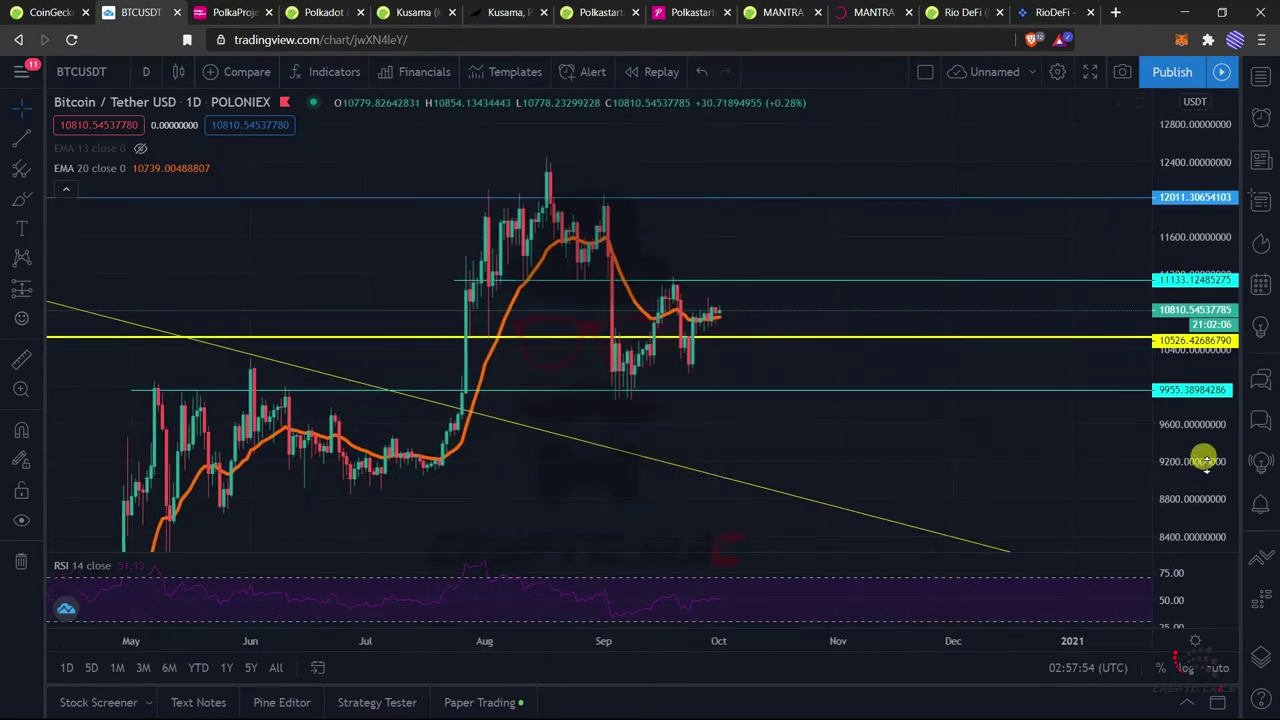
pyautogui.moveTo(1203, 472); pyautogui.dragTo(1203, 412)
pyautogui.scroll(3, 929, 432)
pyautogui.moveTo(752, 480); pyautogui.dragTo(945, 498)
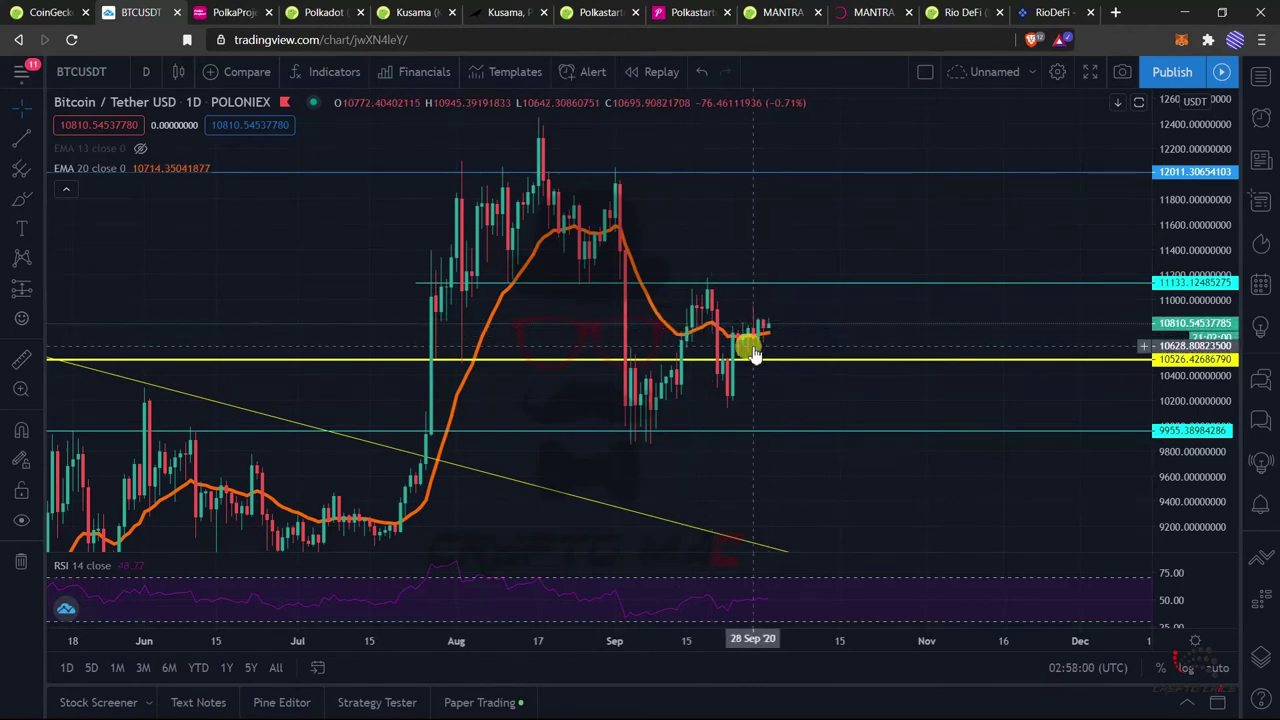
pyautogui.scroll(4, 783, 334)
pyautogui.moveTo(795, 324); pyautogui.dragTo(981, 329)
pyautogui.moveTo(1200, 435); pyautogui.dragTo(1250, 300)
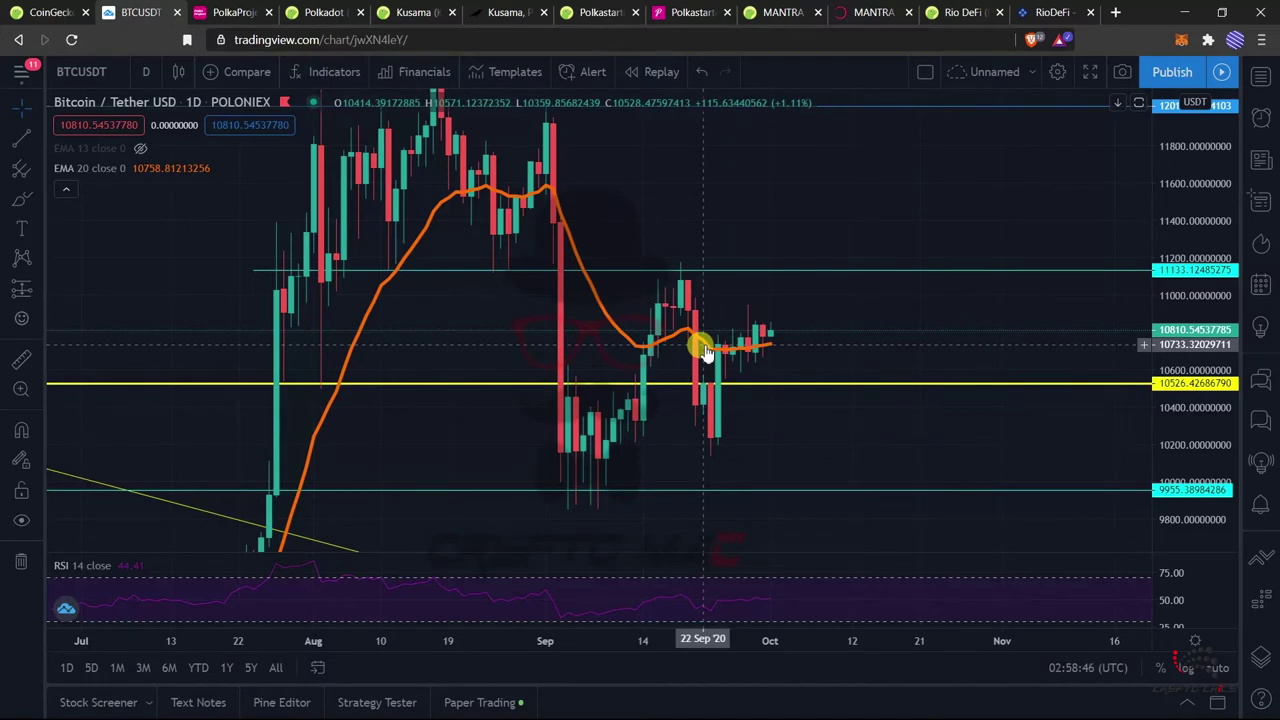
pyautogui.moveTo(1171, 222); pyautogui.dragTo(1112, 276)
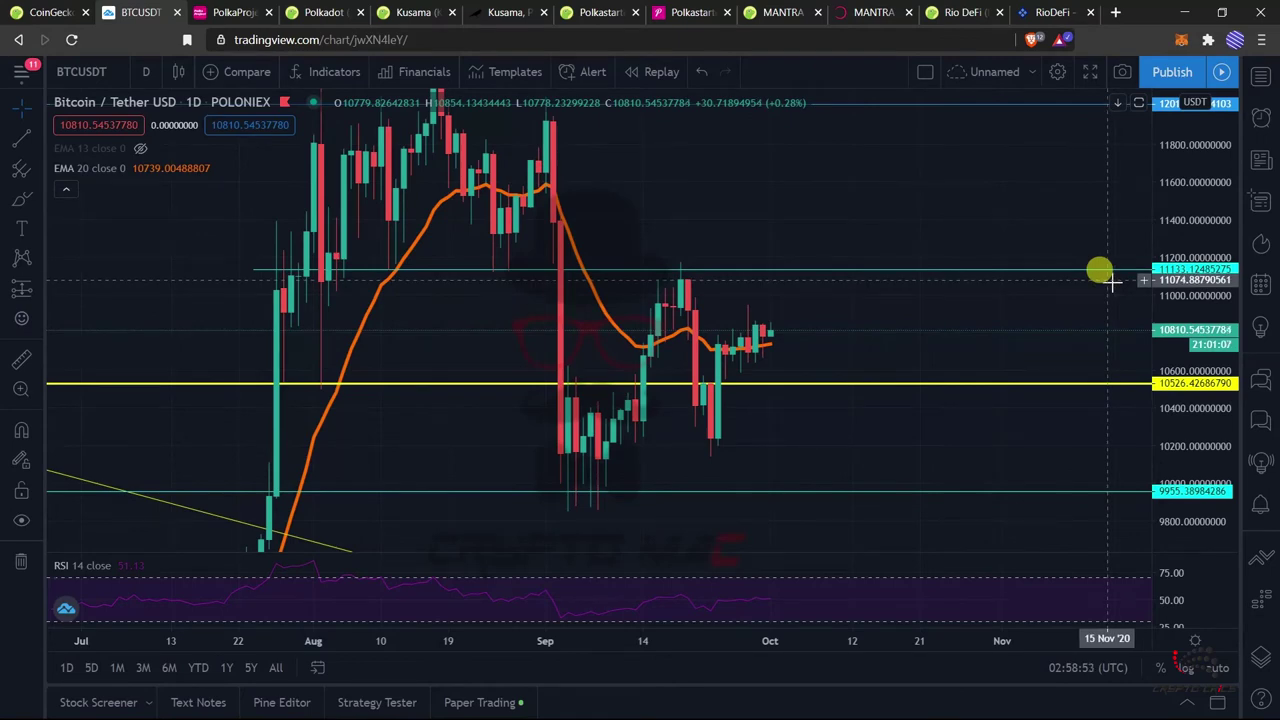
pyautogui.moveTo(1210, 228); pyautogui.dragTo(1205, 366)
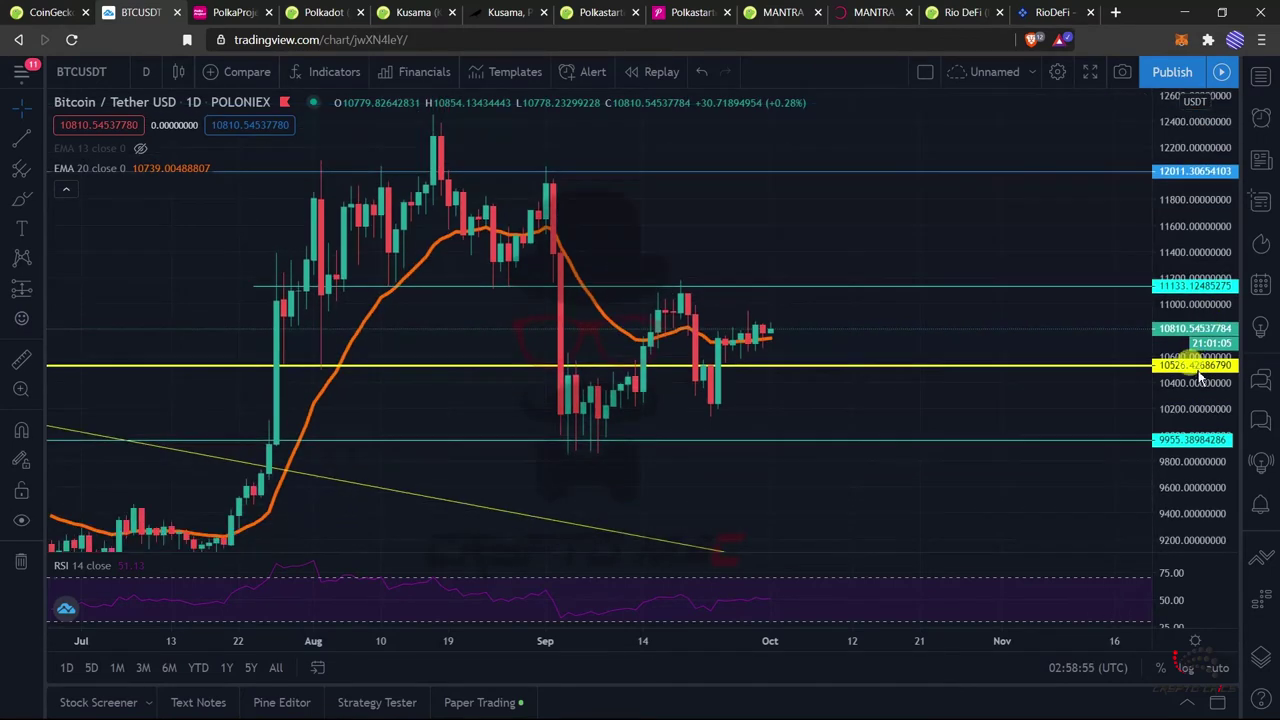
pyautogui.scroll(-5, 1029, 380)
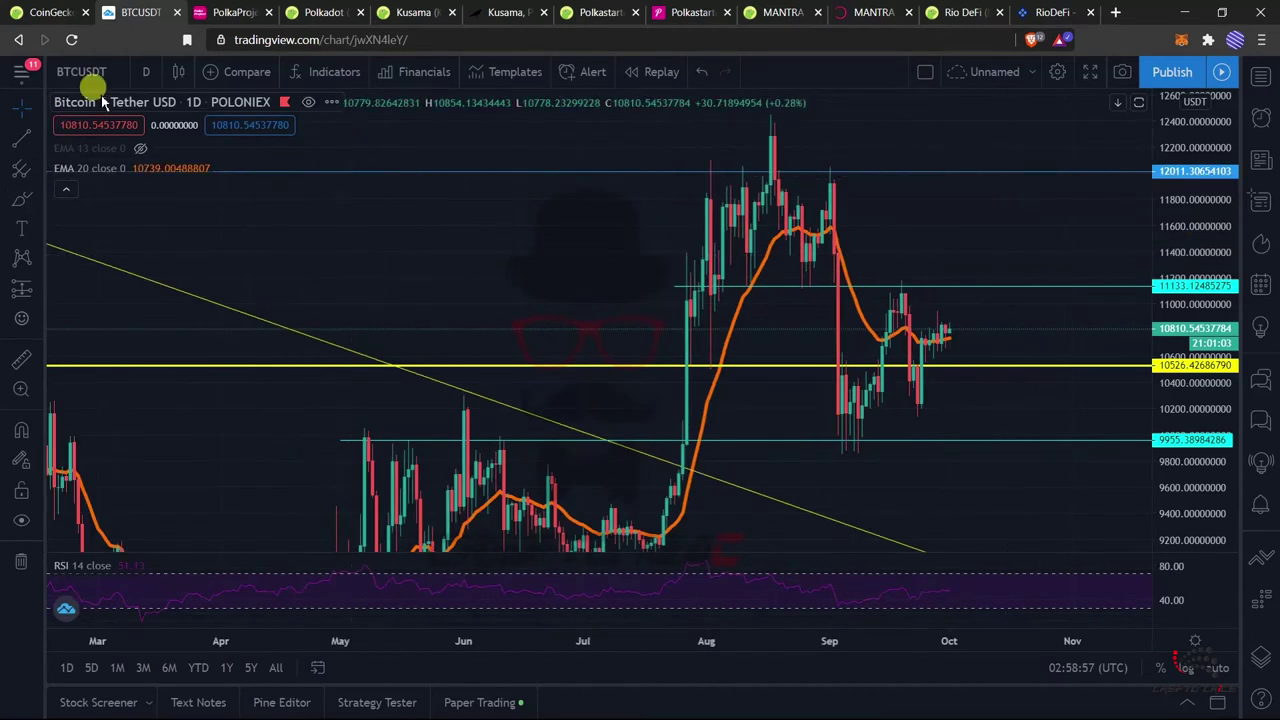
# - Set the BTCUSDT chart interval to 1 week and examine the recent candles against the 20 EMA and support levels
pyautogui.click(148, 76)
pyautogui.click(137, 591)
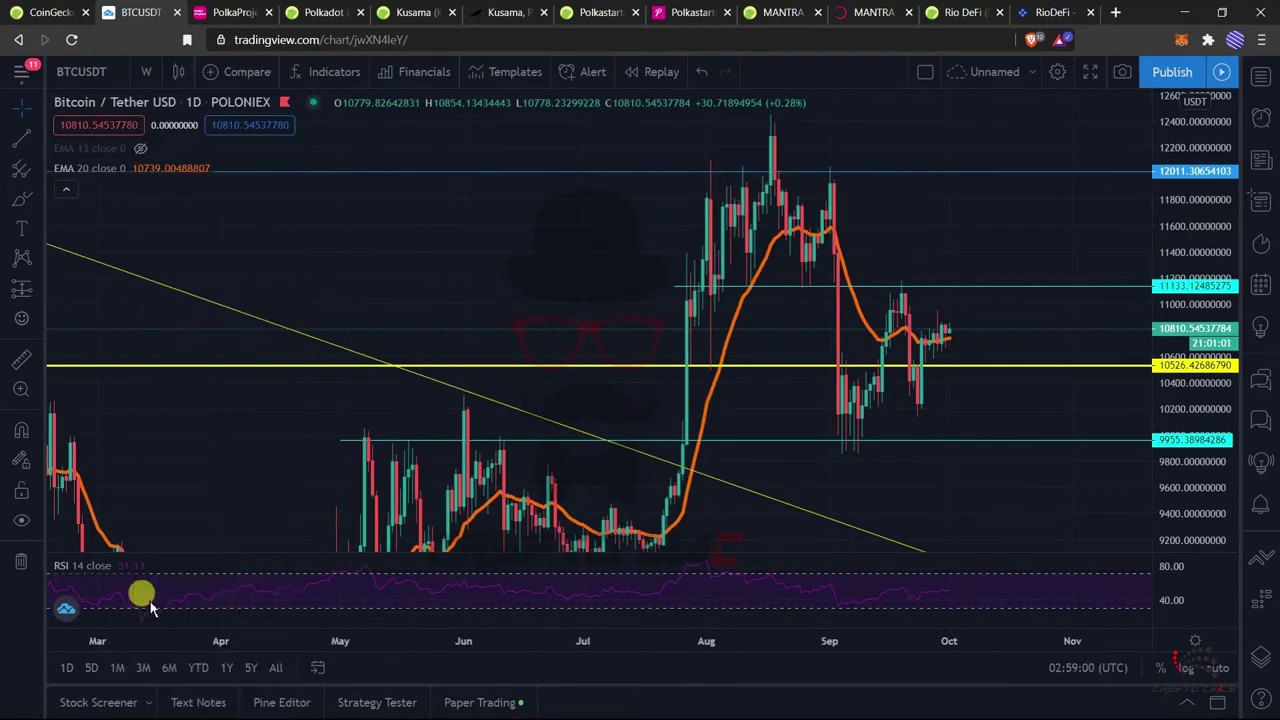
pyautogui.scroll(5, 943, 350)
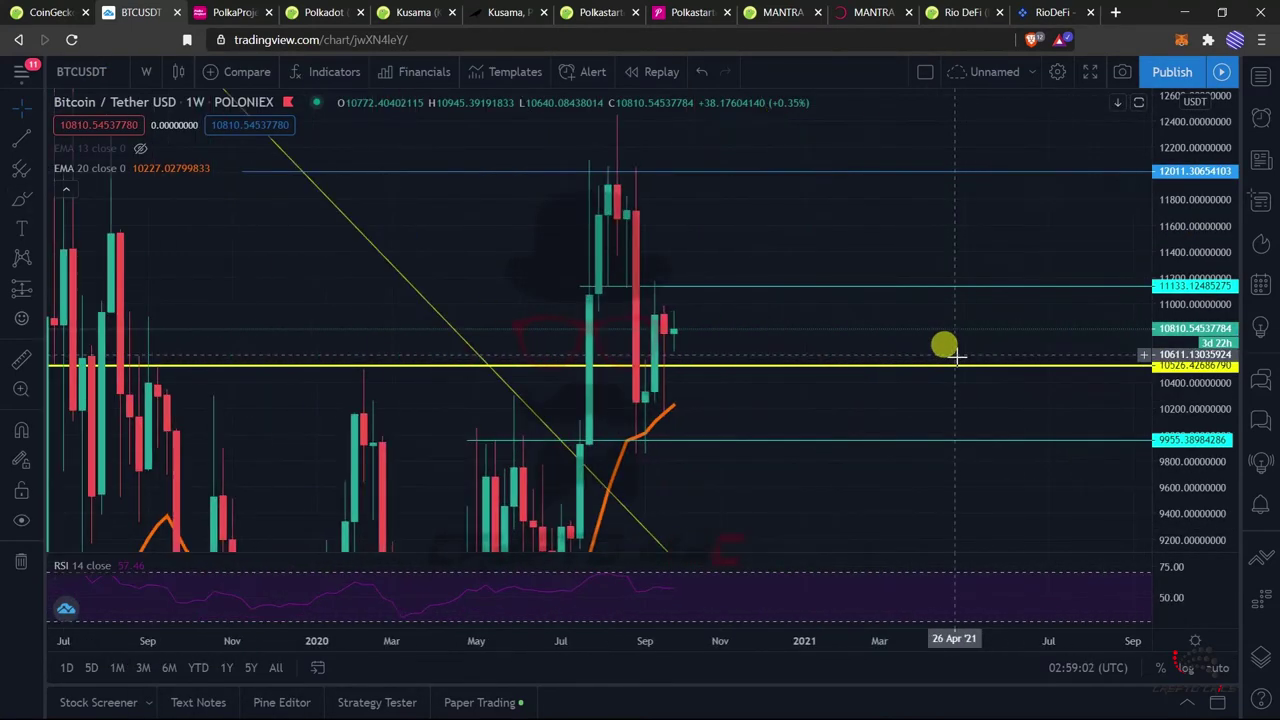
pyautogui.moveTo(653, 335); pyautogui.dragTo(964, 337)
pyautogui.moveTo(1197, 183); pyautogui.dragTo(1200, 348)
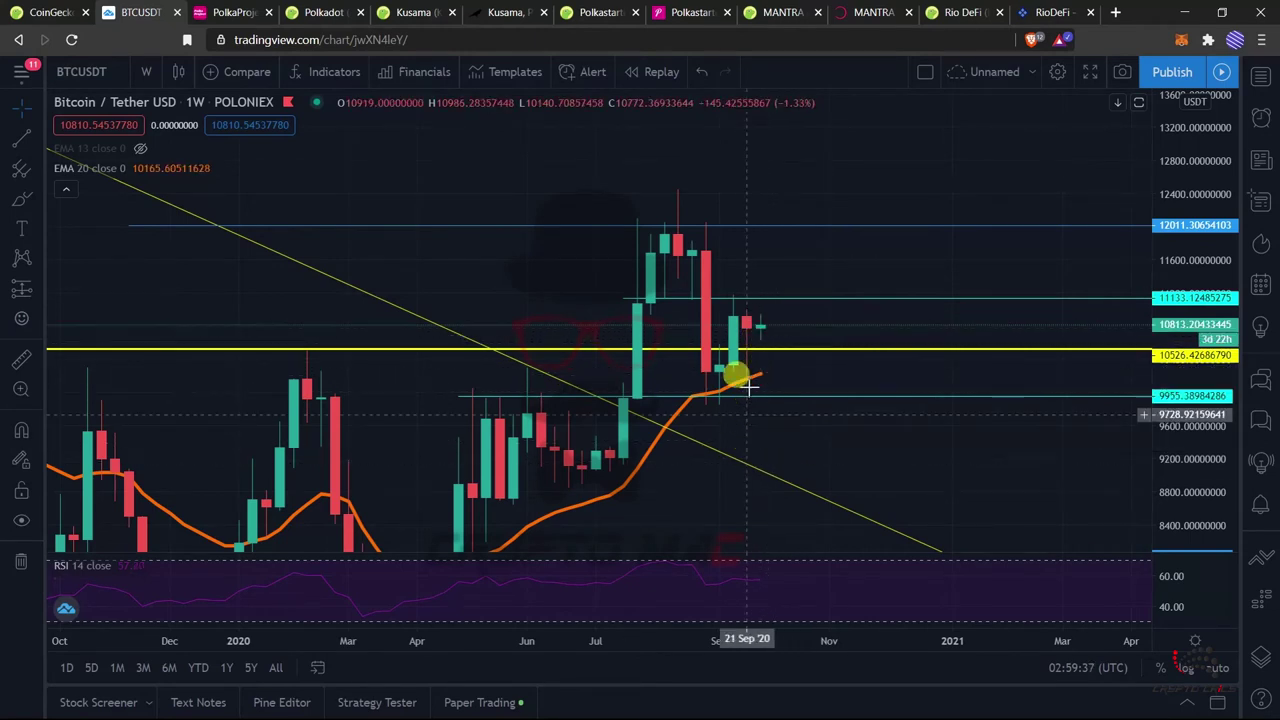
pyautogui.scroll(-4, 672, 292)
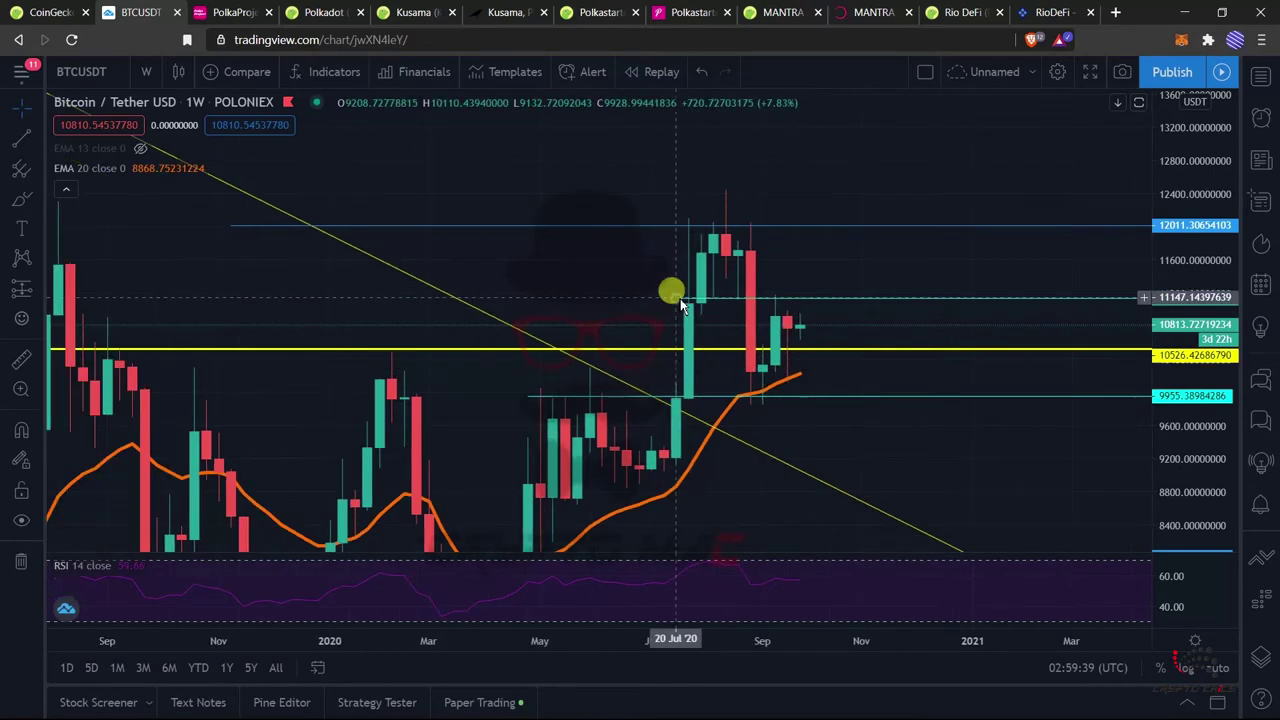
pyautogui.moveTo(1198, 295); pyautogui.dragTo(1218, 378)
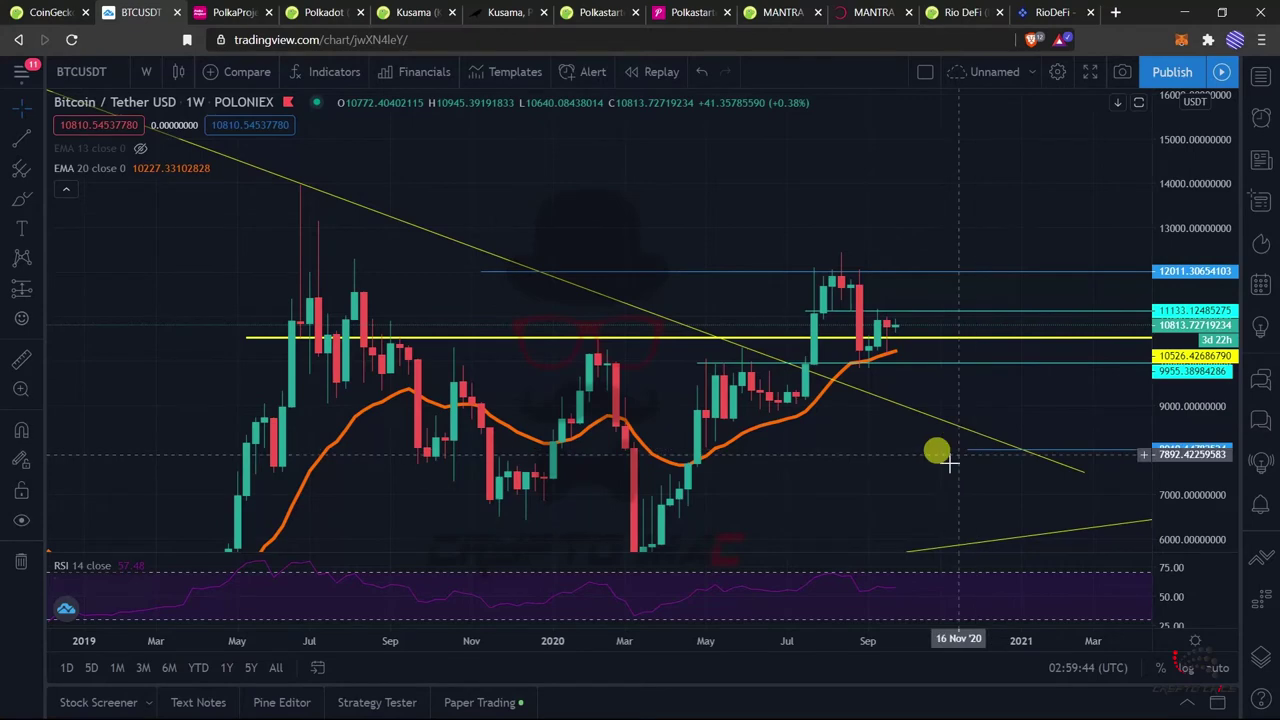
pyautogui.moveTo(743, 457); pyautogui.dragTo(727, 440)
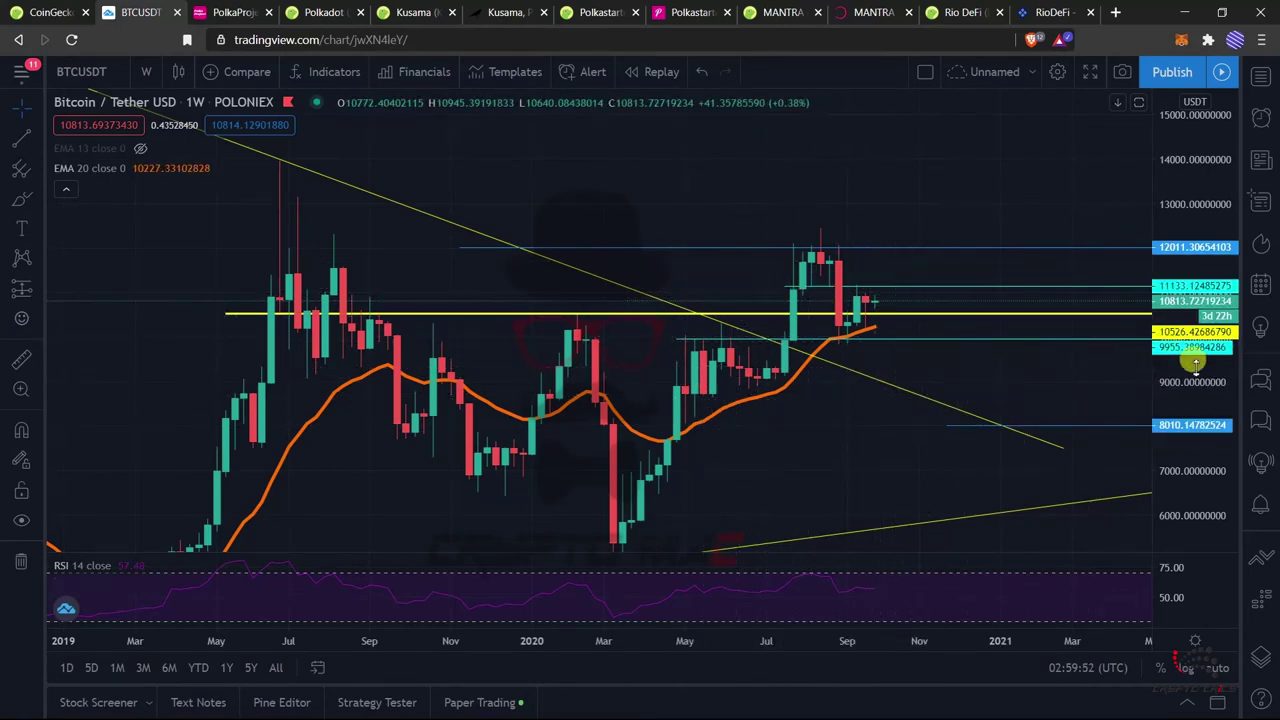
# - Set the chart interval to 1 month and examine the latest monthly candles around the yellow horizontal level
pyautogui.click(146, 71)
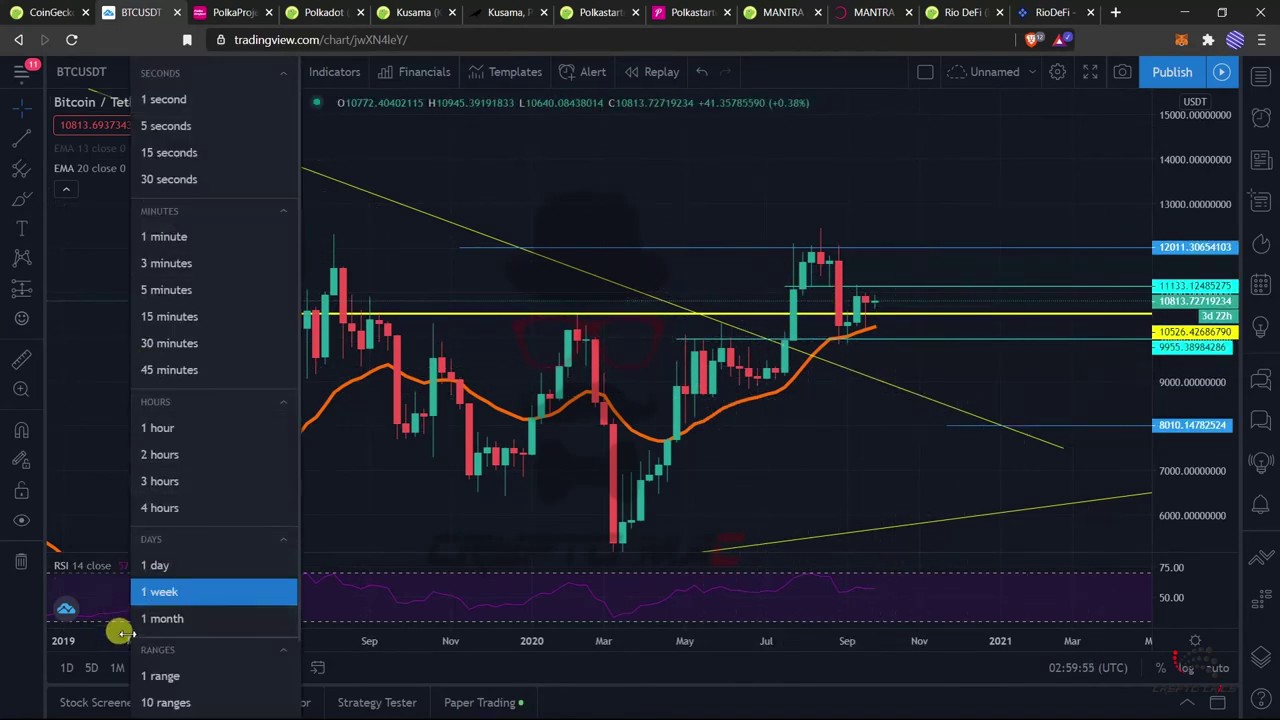
pyautogui.click(165, 614)
pyautogui.scroll(10, 1022, 436)
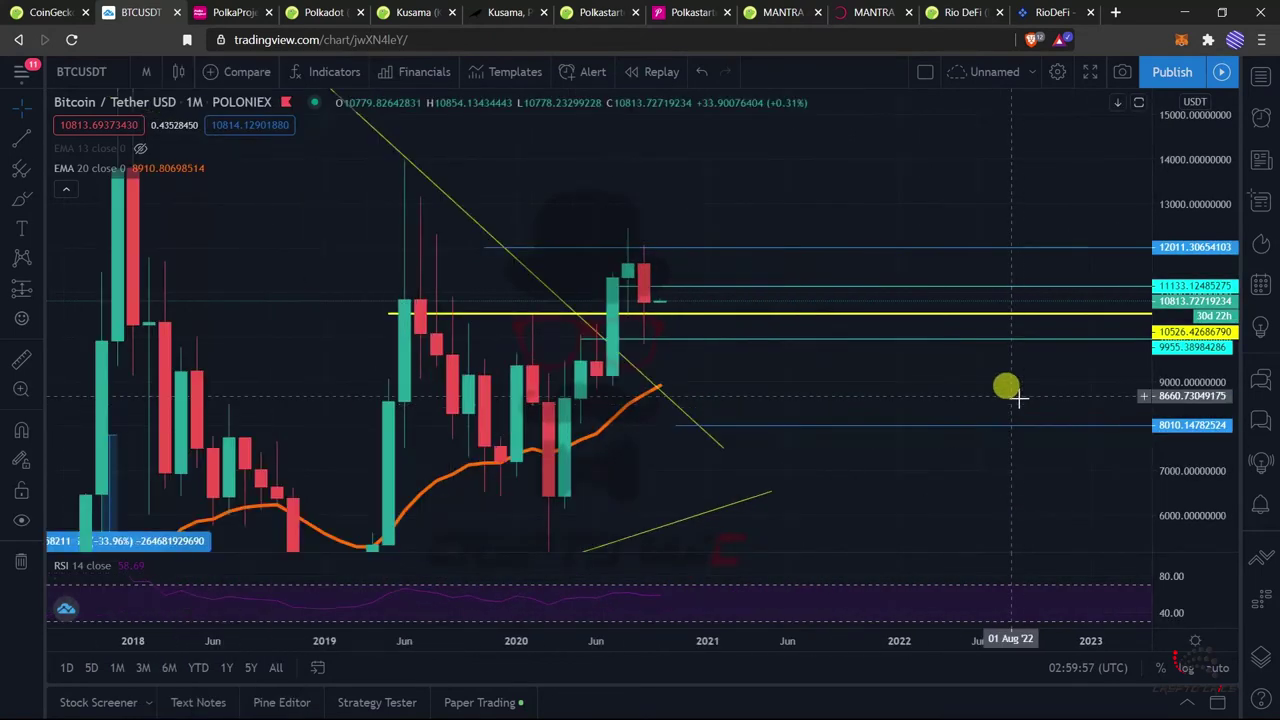
pyautogui.moveTo(545, 375); pyautogui.dragTo(957, 368)
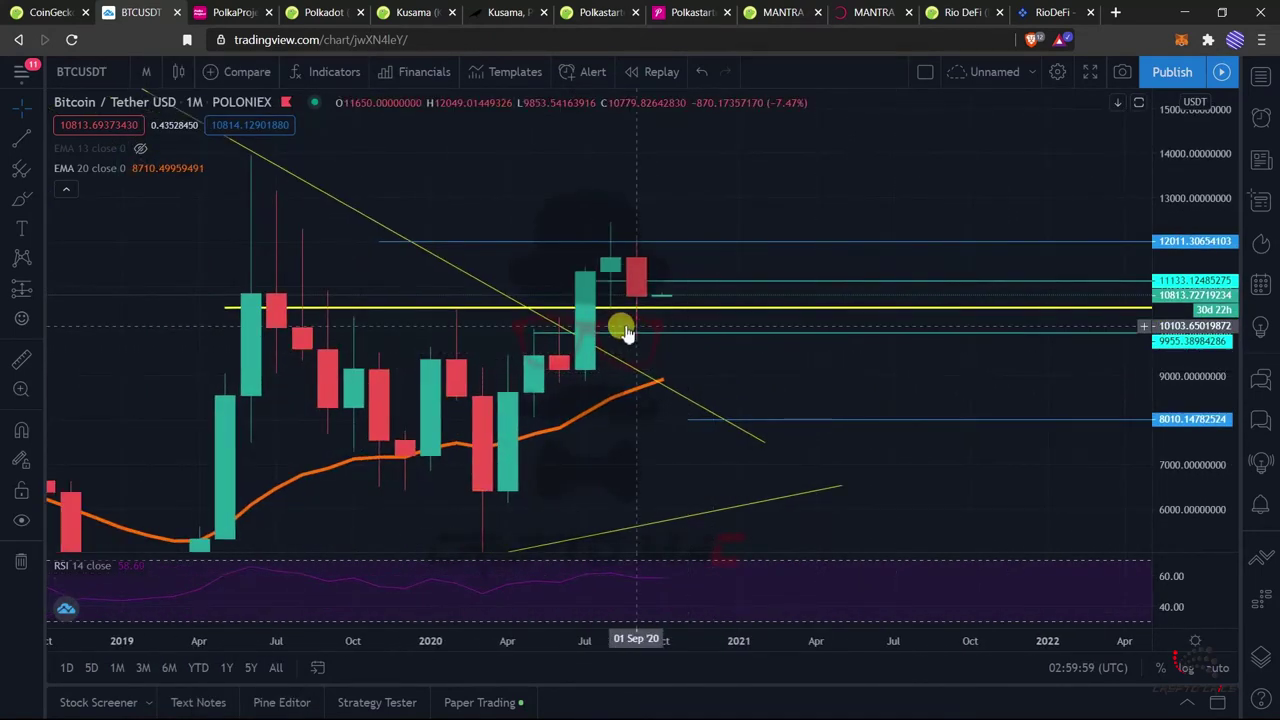
pyautogui.moveTo(1225, 432); pyautogui.dragTo(1214, 277)
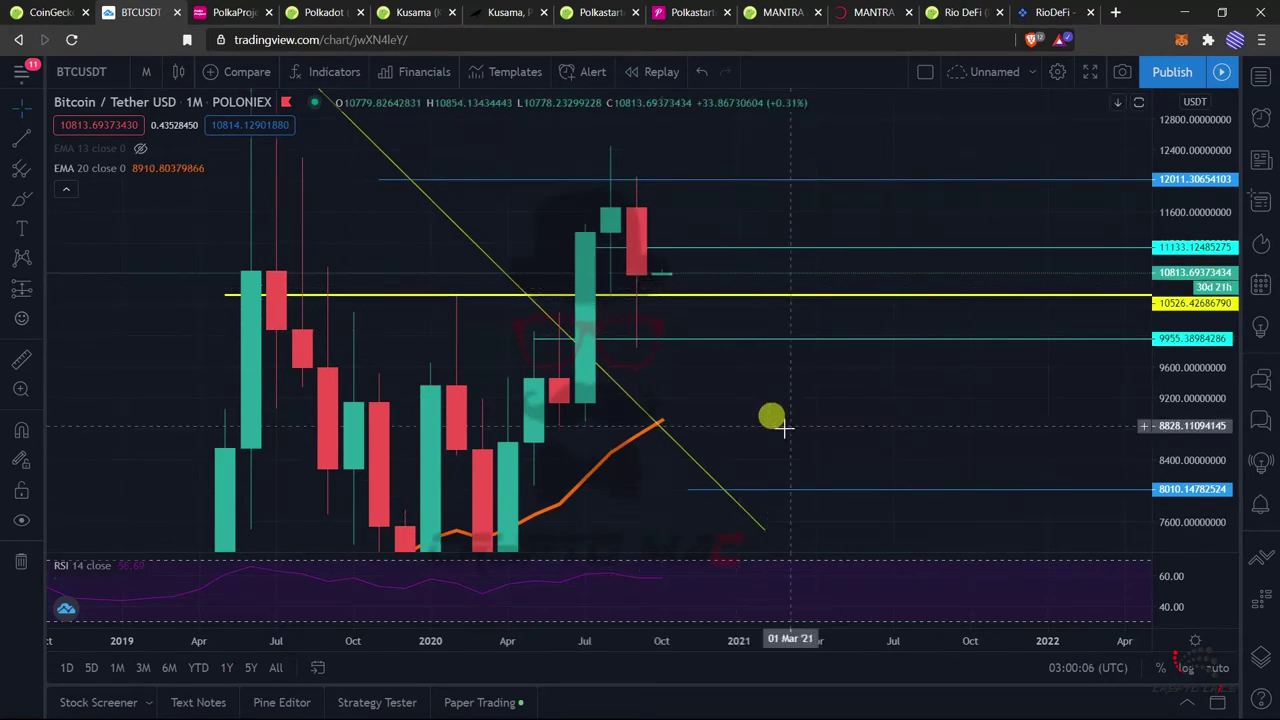
pyautogui.moveTo(1196, 231); pyautogui.dragTo(1178, 329)
# - Examine the monthly price history since 2017 against the two converging yellow trend lines and the horizontal levels
pyautogui.scroll(-5, 911, 338)
pyautogui.scroll(-2, 911, 342)
pyautogui.moveTo(1182, 206); pyautogui.dragTo(1153, 498)
pyautogui.scroll(2, 1123, 460)
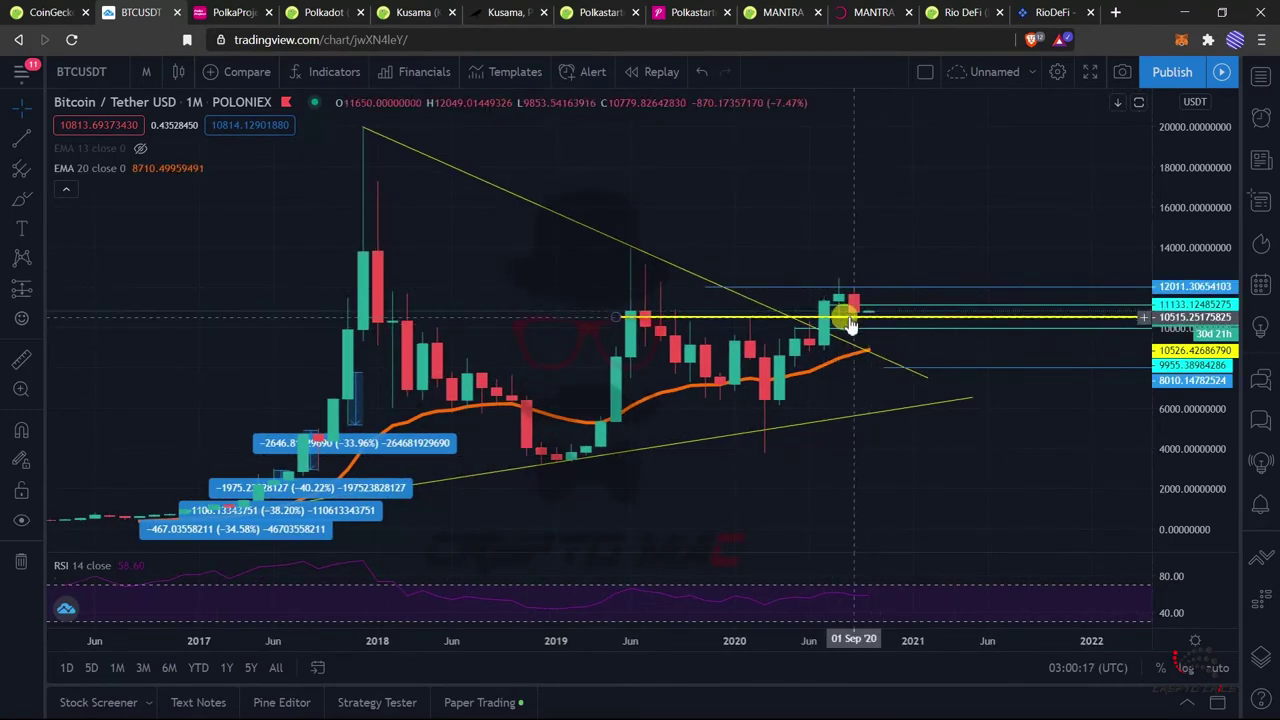
pyautogui.moveTo(1183, 480); pyautogui.dragTo(986, 337)
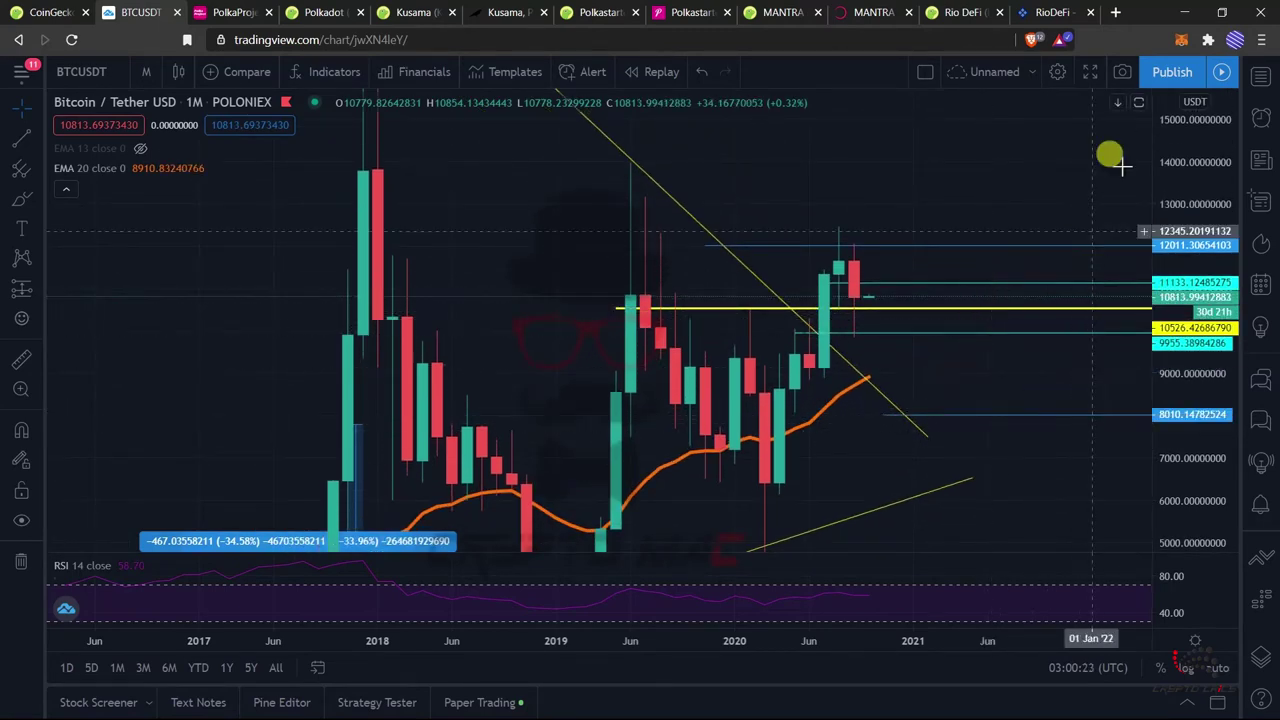
pyautogui.moveTo(1222, 162); pyautogui.dragTo(1227, 380)
pyautogui.moveTo(1197, 240); pyautogui.dragTo(1200, 320)
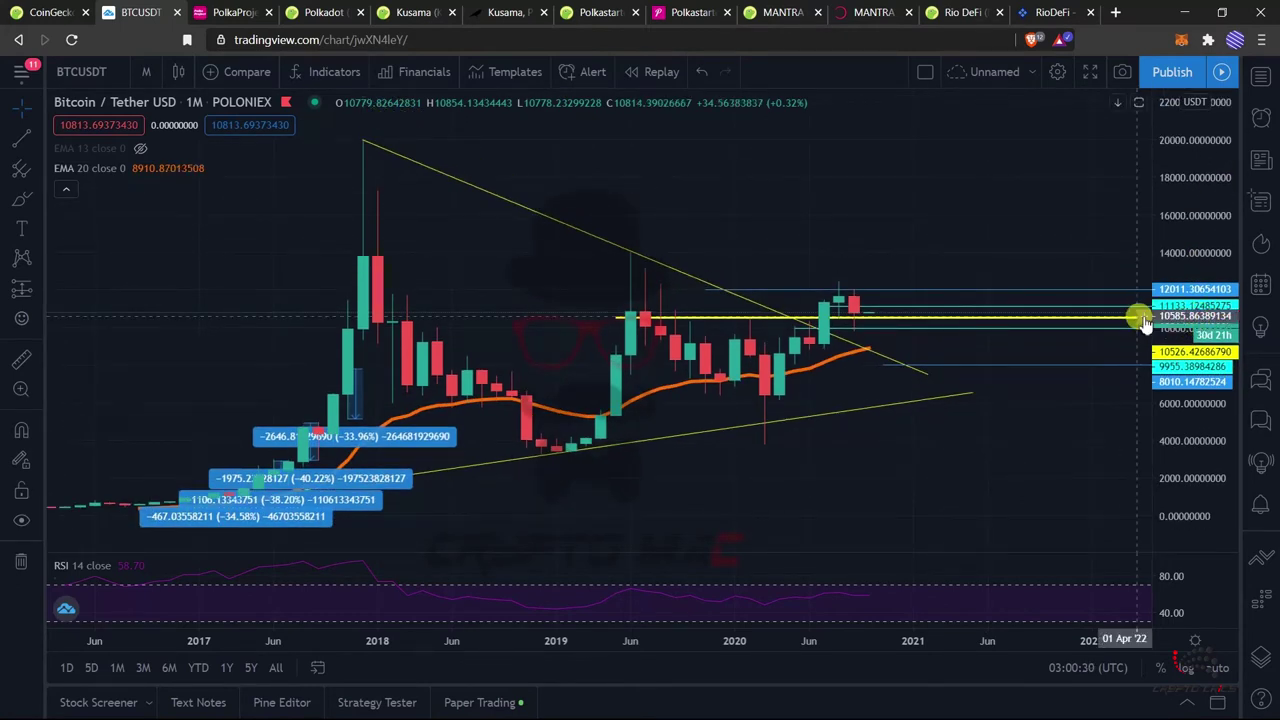
# - Set the chart interval back to 1 day and examine the price action since spring 2020 against the marked levels
pyautogui.click(141, 73)
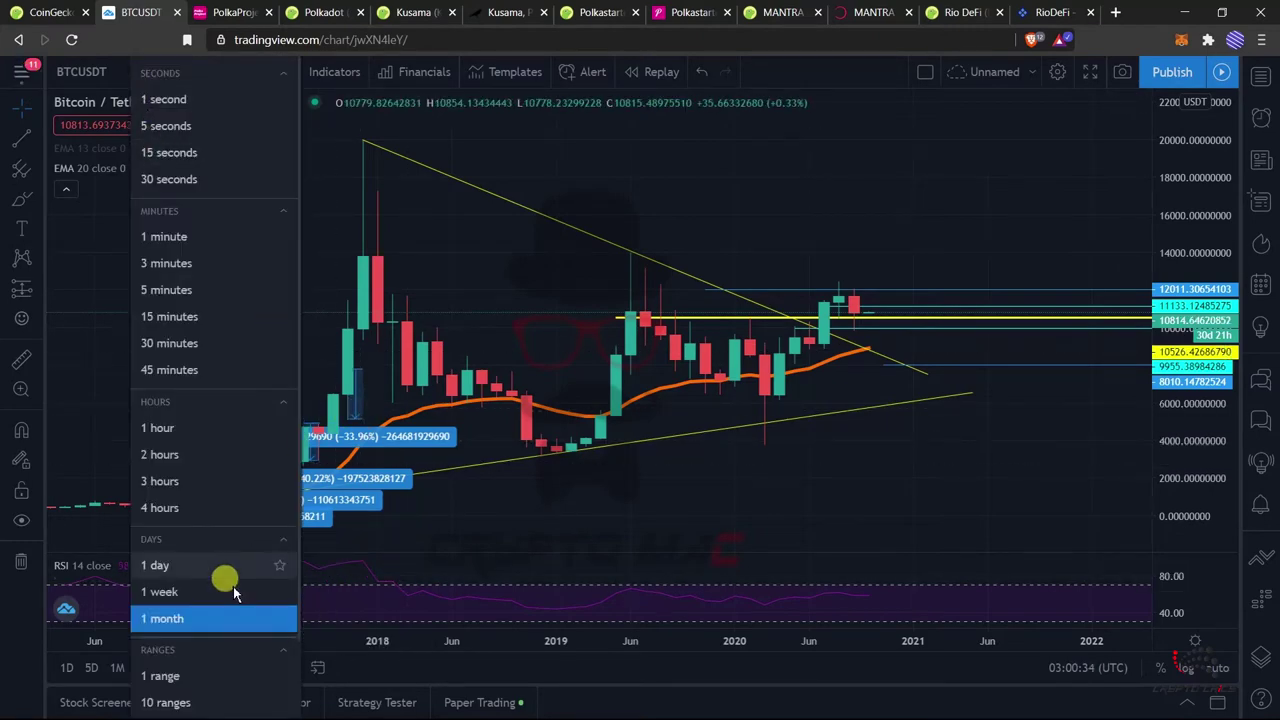
pyautogui.click(160, 566)
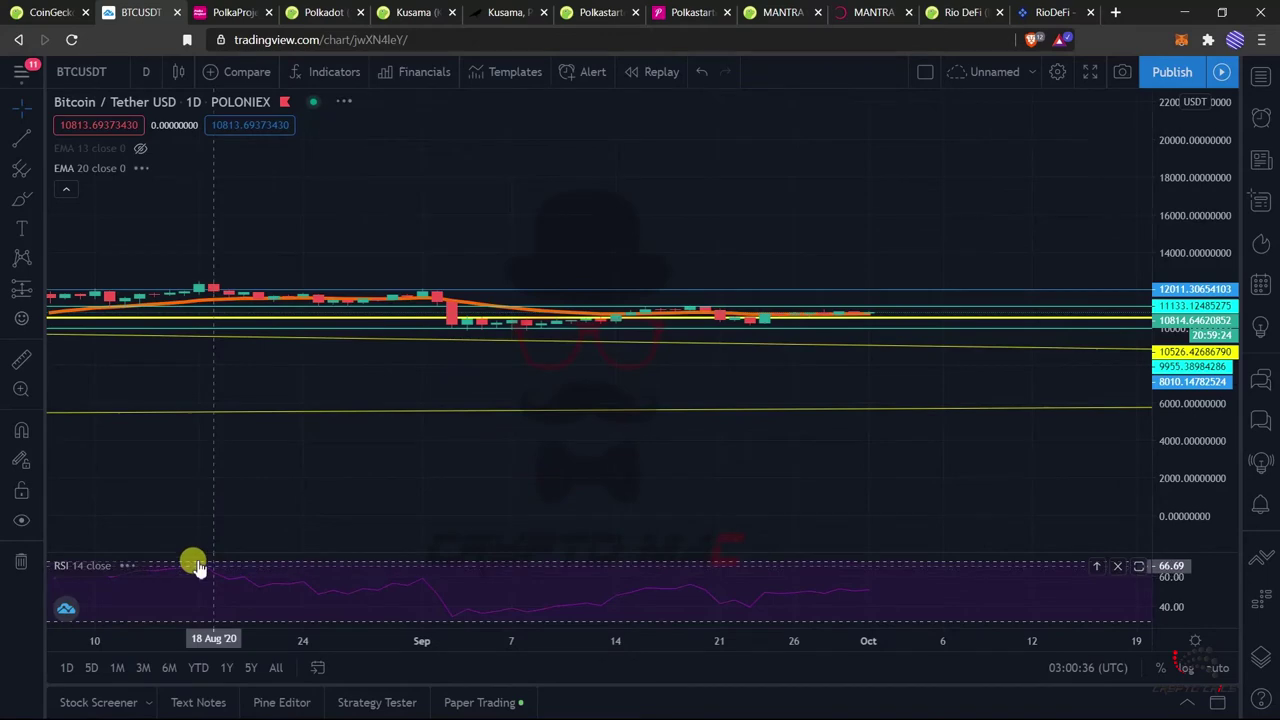
pyautogui.moveTo(1200, 485); pyautogui.dragTo(1166, 77)
pyautogui.scroll(-6, 1086, 334)
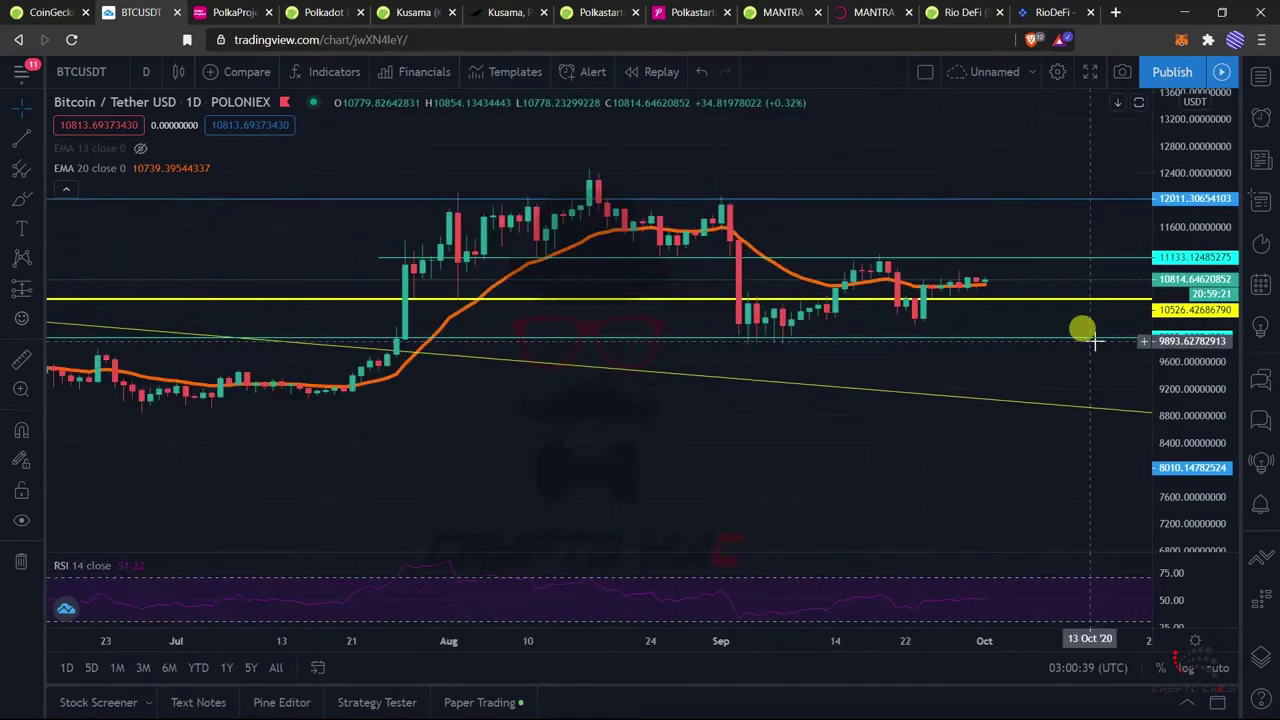
pyautogui.moveTo(1051, 448); pyautogui.dragTo(991, 448)
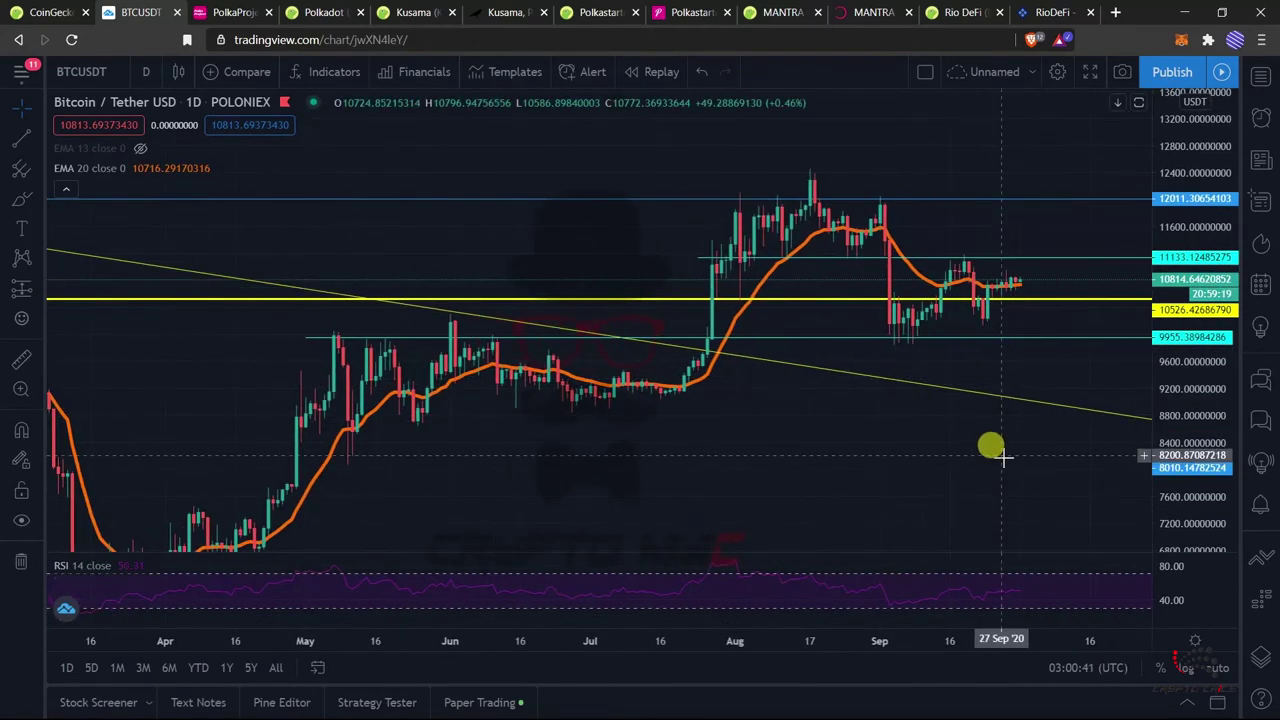
pyautogui.moveTo(1175, 246)
pyautogui.mouseDown()
pyautogui.moveTo(1172, 399)
pyautogui.moveTo(1176, 262)
pyautogui.mouseUp()
# - Examine the longer daily history back to late 2018 against the descending and ascending yellow trend lines
pyautogui.scroll(-7, 974, 364)
pyautogui.scroll(-3, 969, 370)
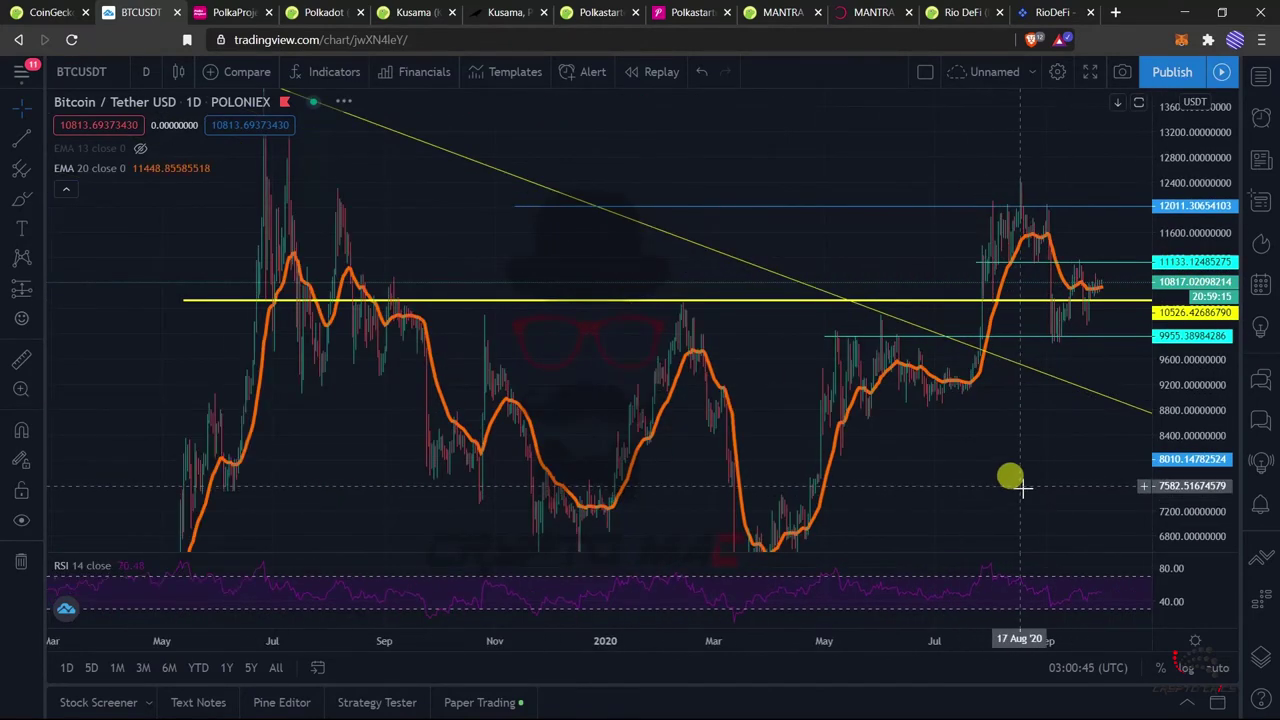
pyautogui.moveTo(937, 447); pyautogui.dragTo(771, 422)
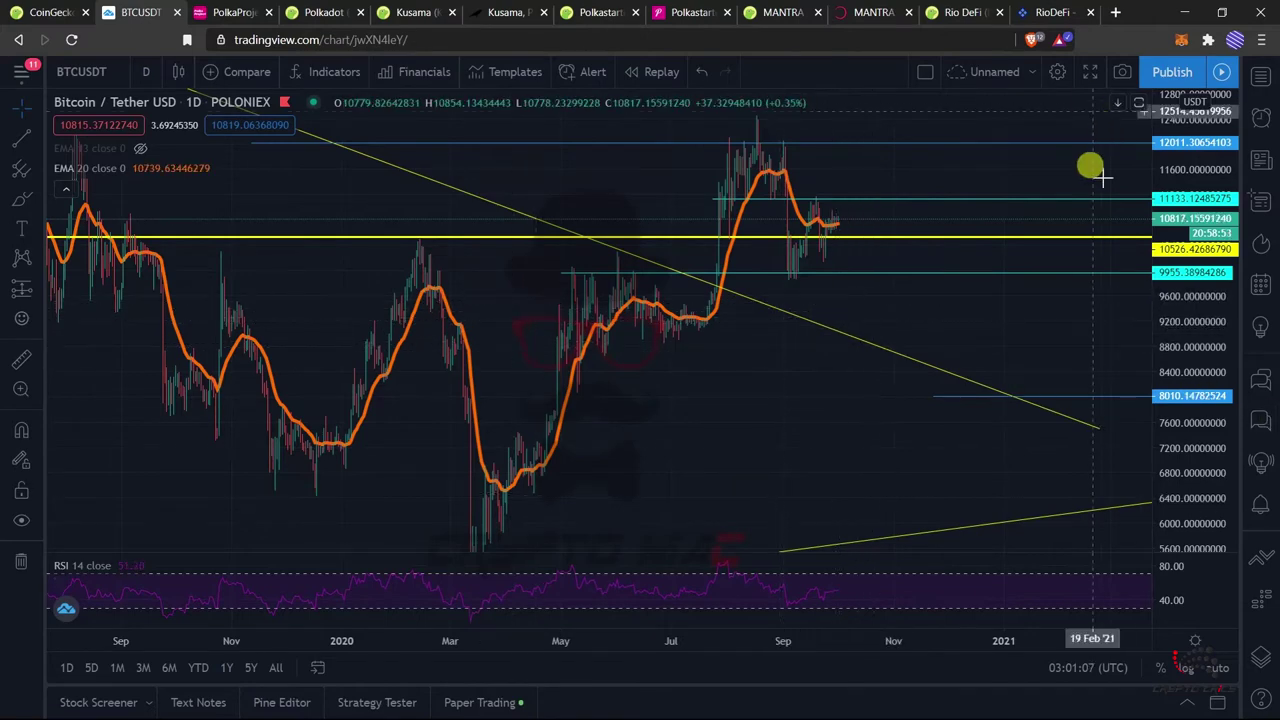
pyautogui.moveTo(1214, 184); pyautogui.dragTo(1149, 428)
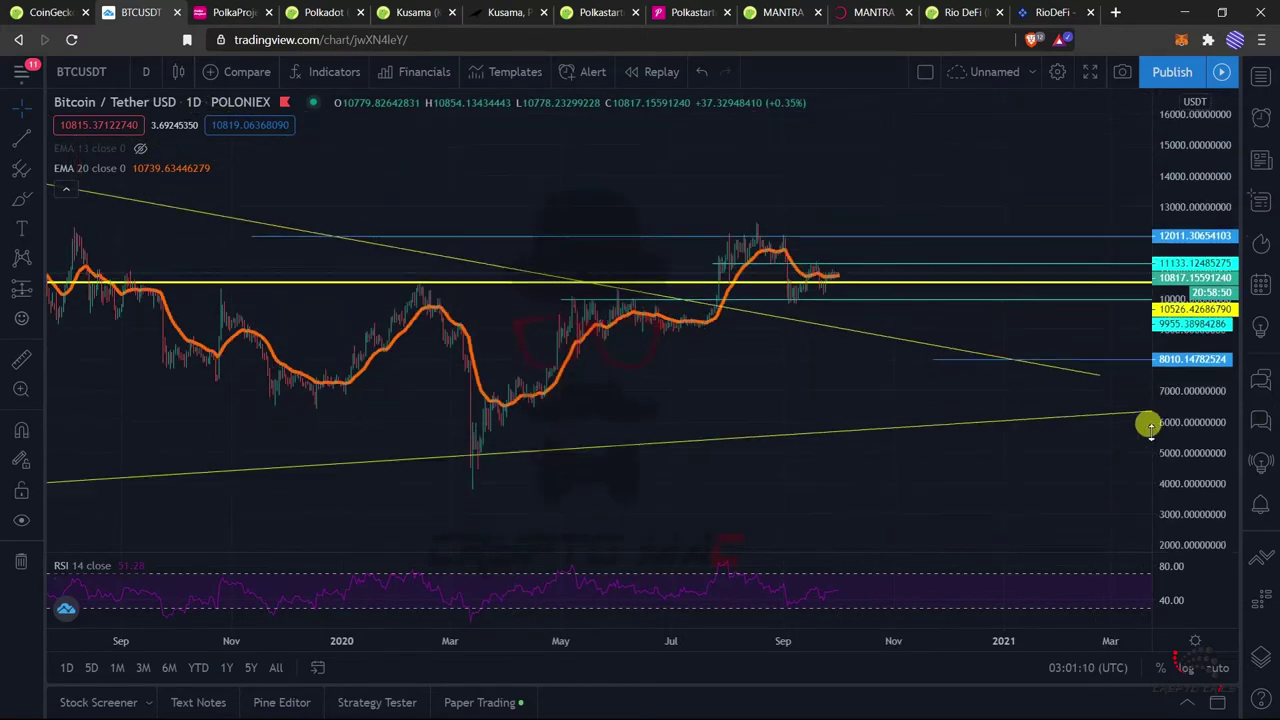
pyautogui.scroll(-4, 786, 406)
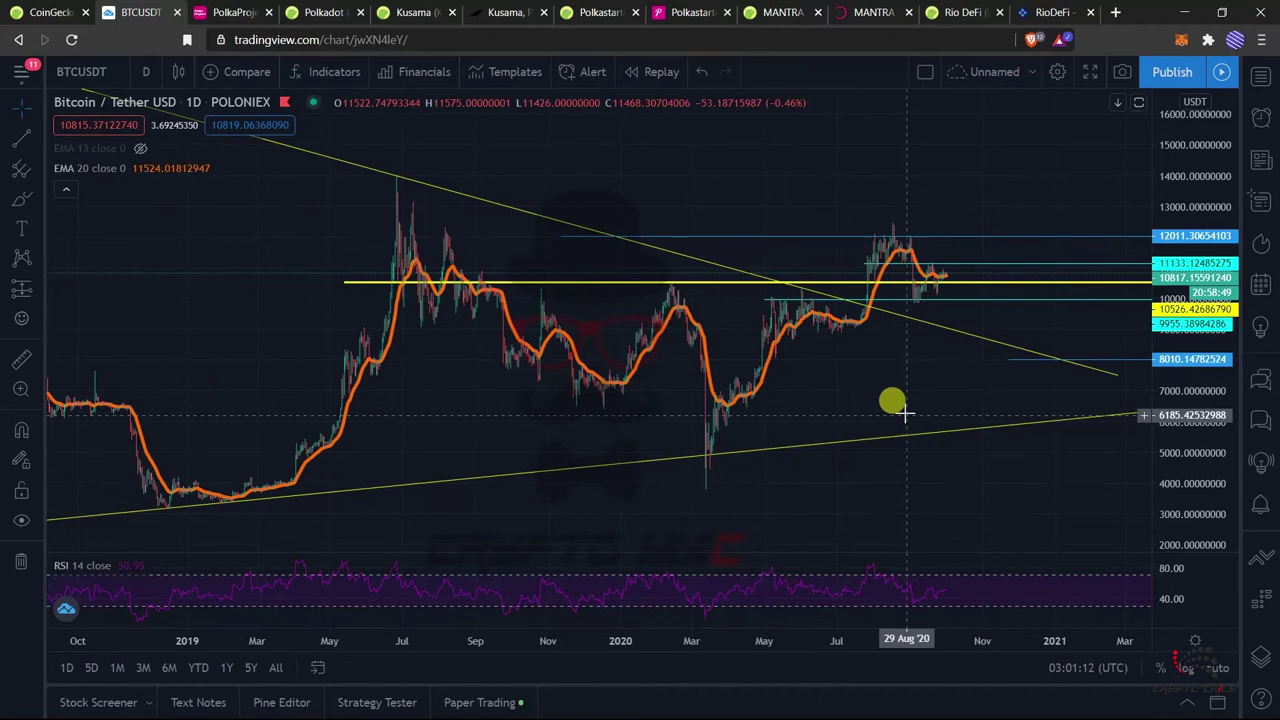